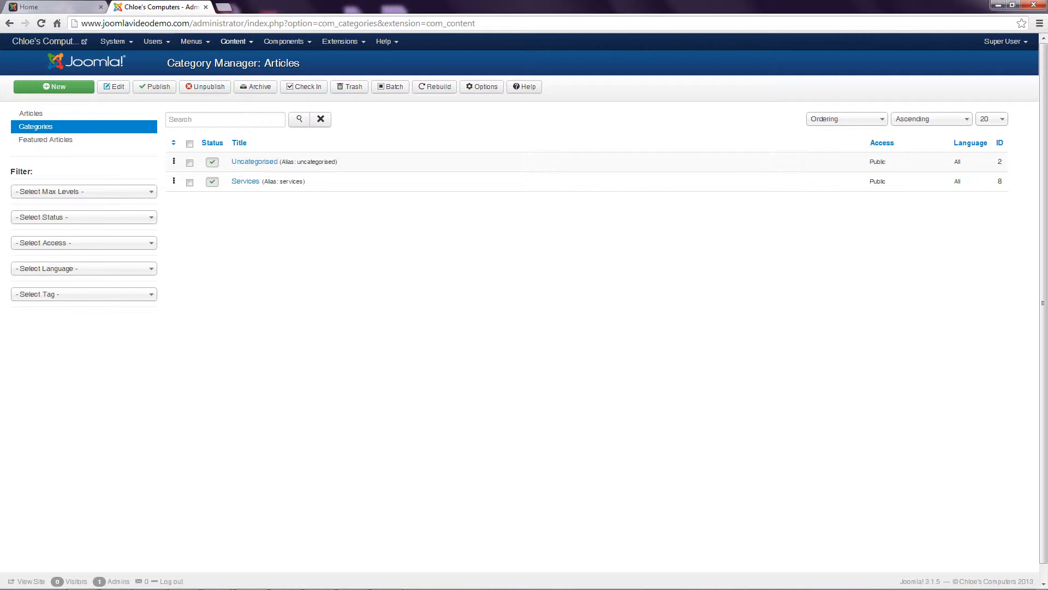
{"action": "left_click", "coordinate": [234, 42]}
{"action": "mouse_move", "coordinate": [256, 73]}
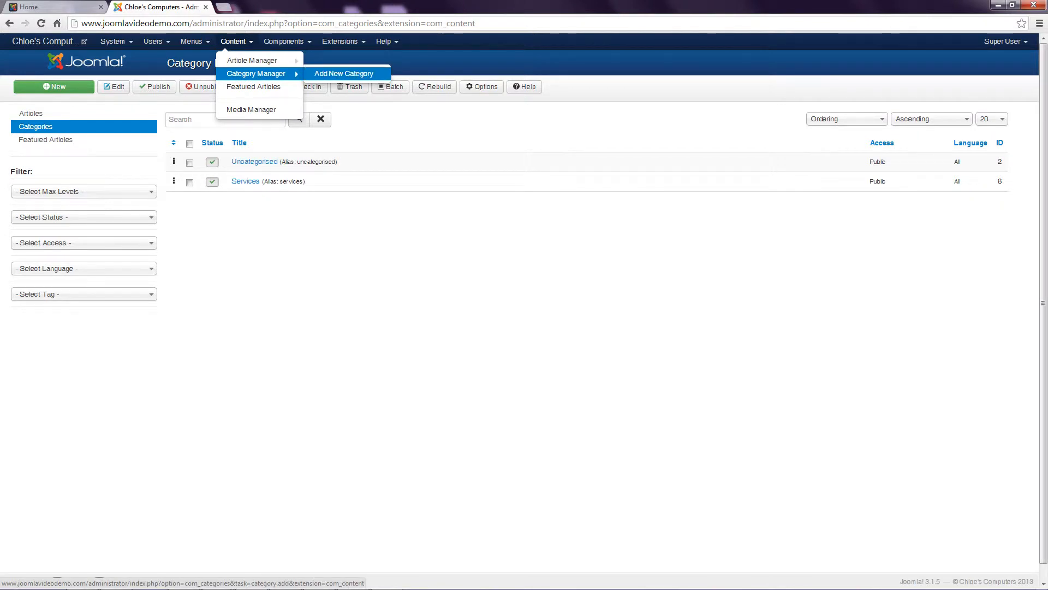
{"action": "left_click", "coordinate": [234, 41]}
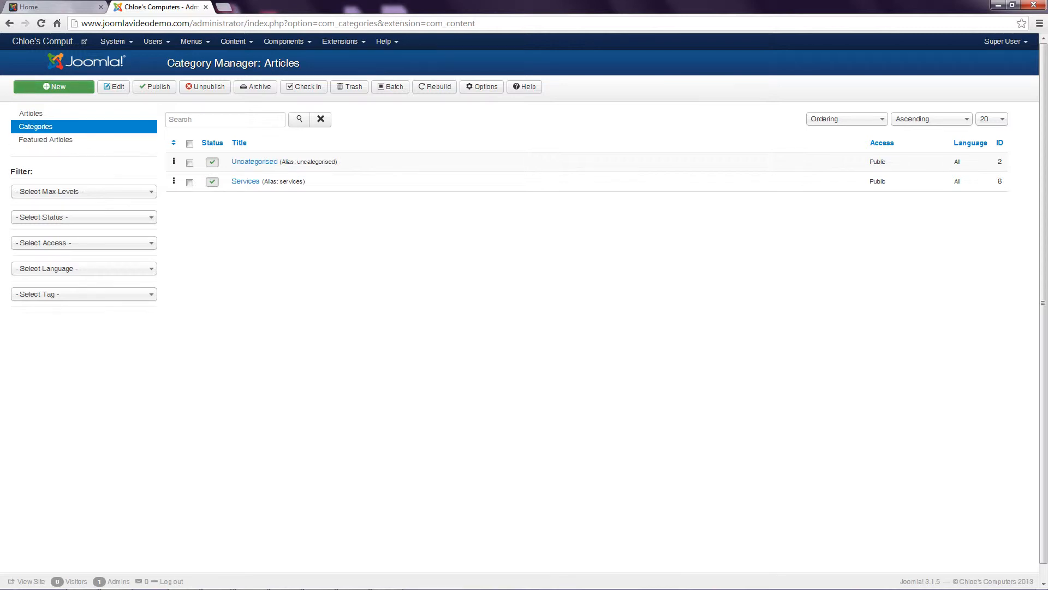
Create a new article category titled Products with no parent, then save and close it.
{"action": "left_click", "coordinate": [54, 86]}
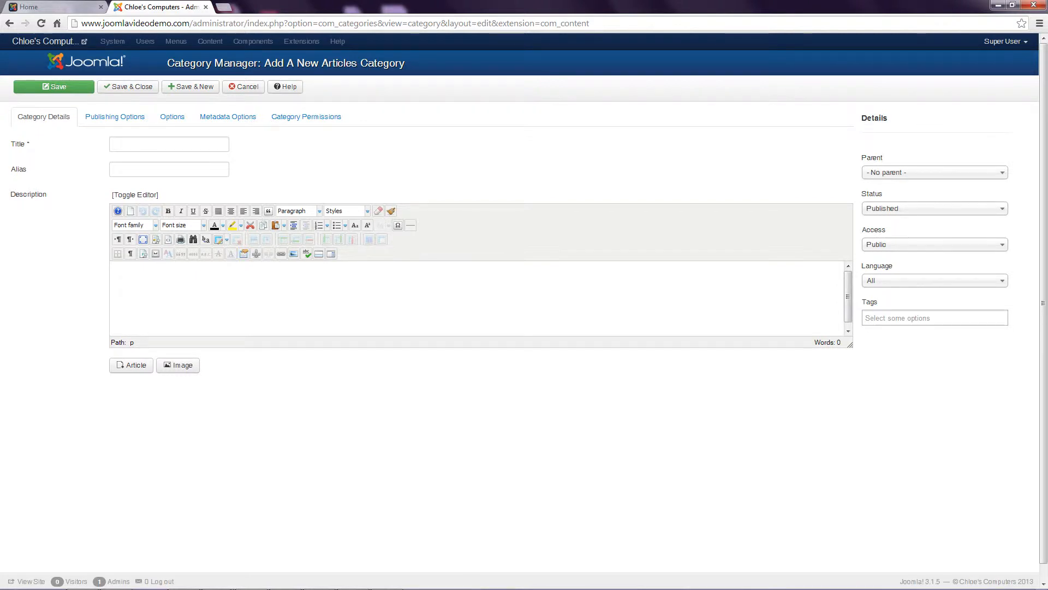
{"action": "left_click", "coordinate": [168, 144]}
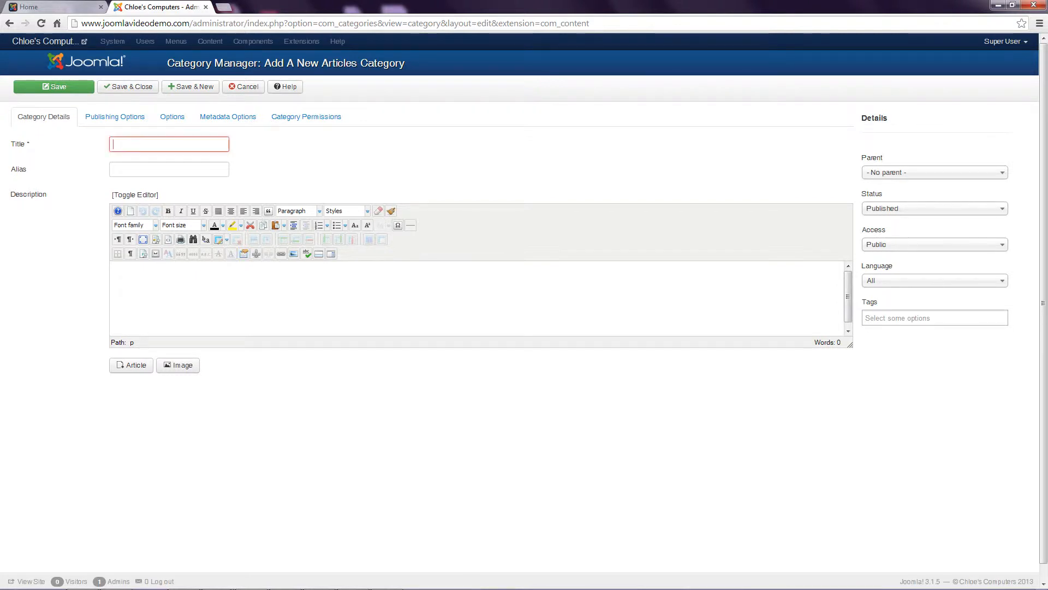
{"action": "type", "text": "Products"}
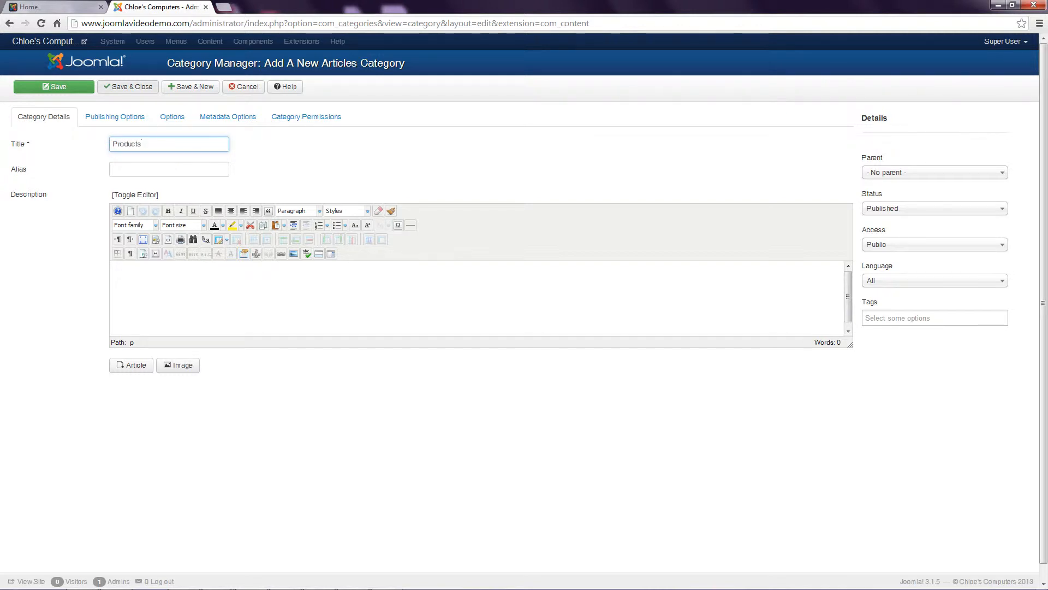
{"action": "left_click", "coordinate": [128, 86]}
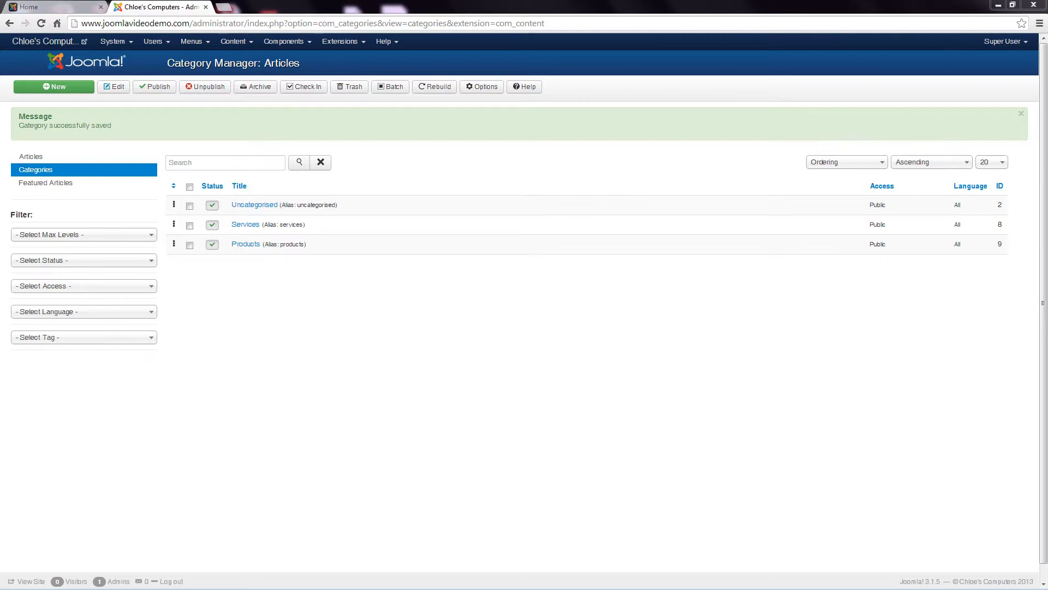
Create a new article category titled Packages with Products as its parent, then save and close it.
{"action": "left_click", "coordinate": [54, 87]}
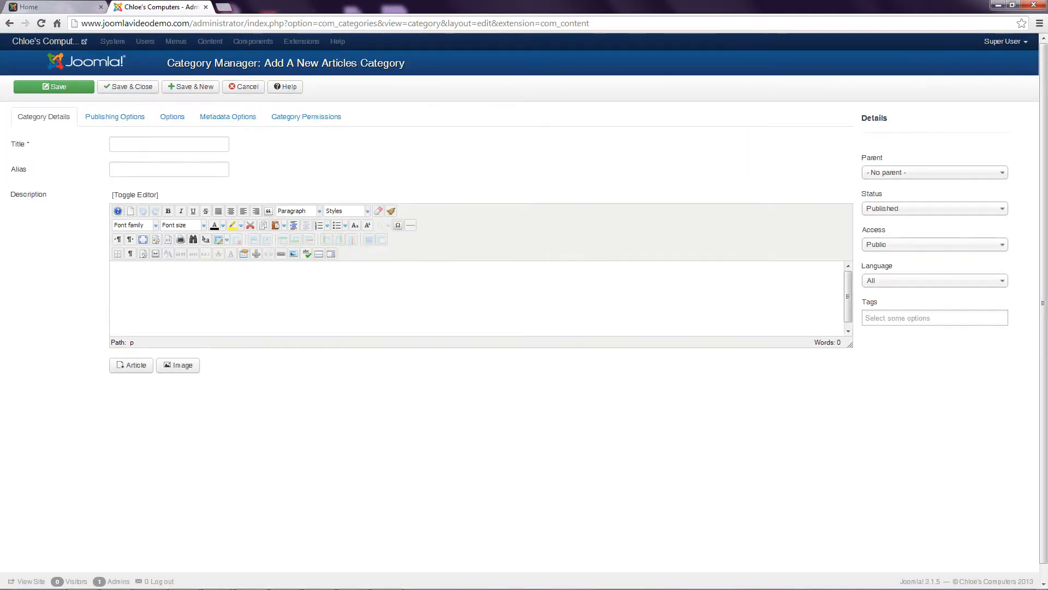
{"action": "left_click", "coordinate": [168, 144]}
{"action": "type", "text": "Packages"}
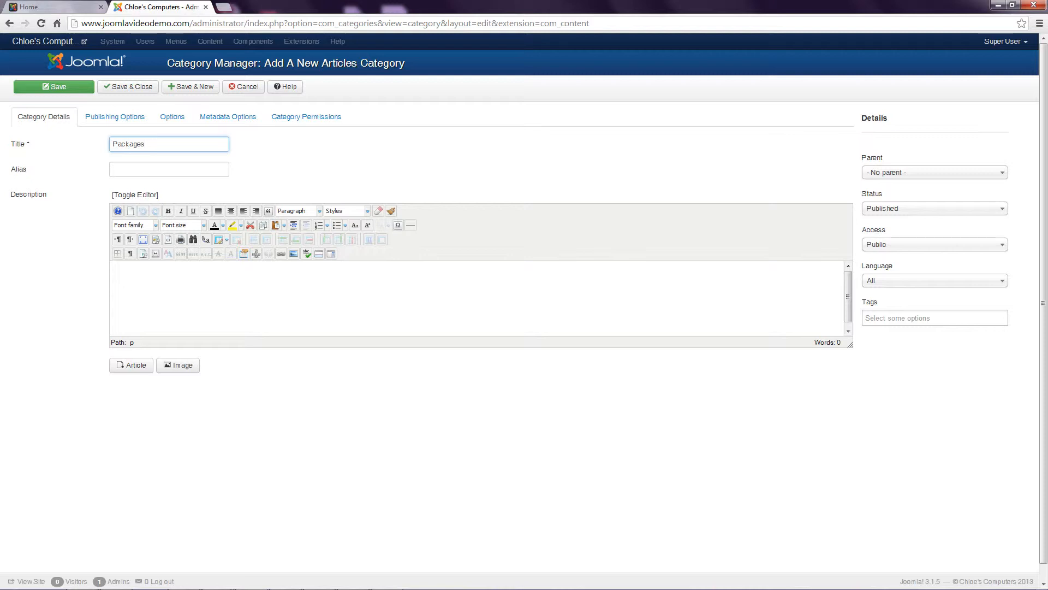
{"action": "left_click", "coordinate": [934, 172]}
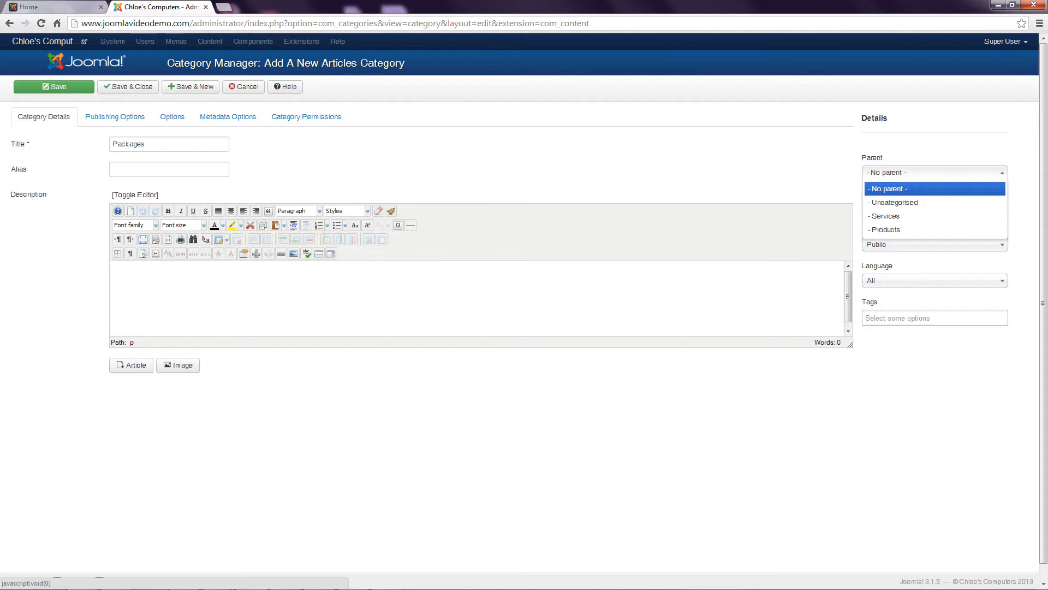
{"action": "key", "text": "Down"}
{"action": "key", "text": "Down"}
{"action": "key", "text": "Down"}
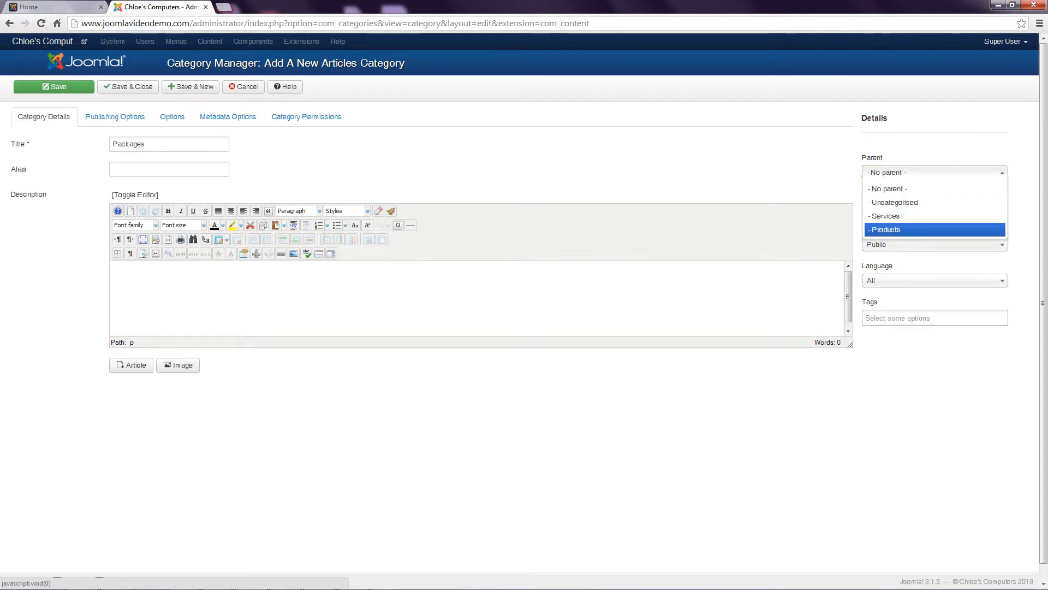
{"action": "key", "text": "Return"}
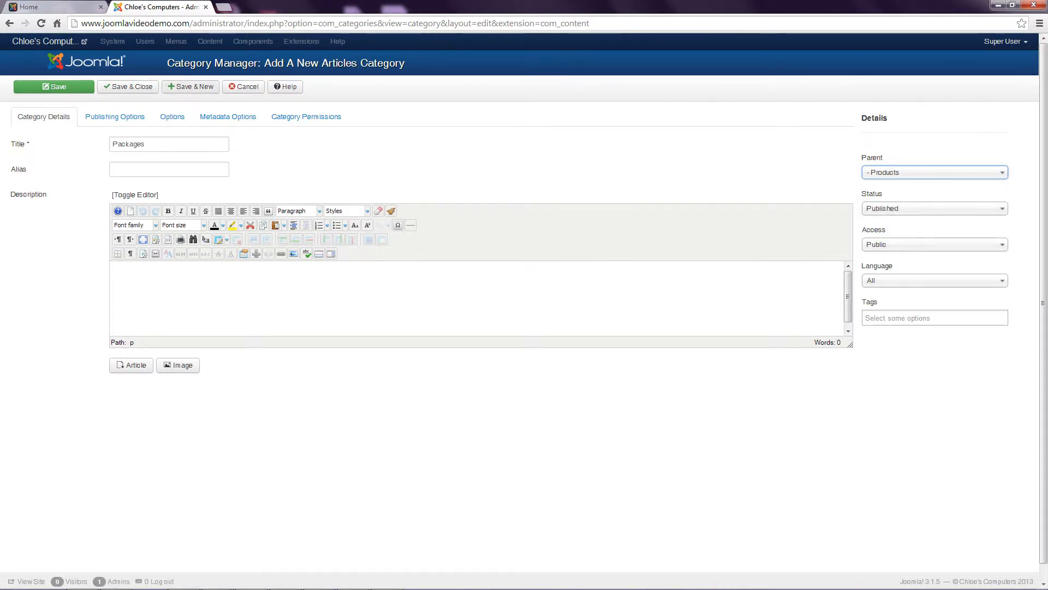
{"action": "left_click", "coordinate": [129, 87]}
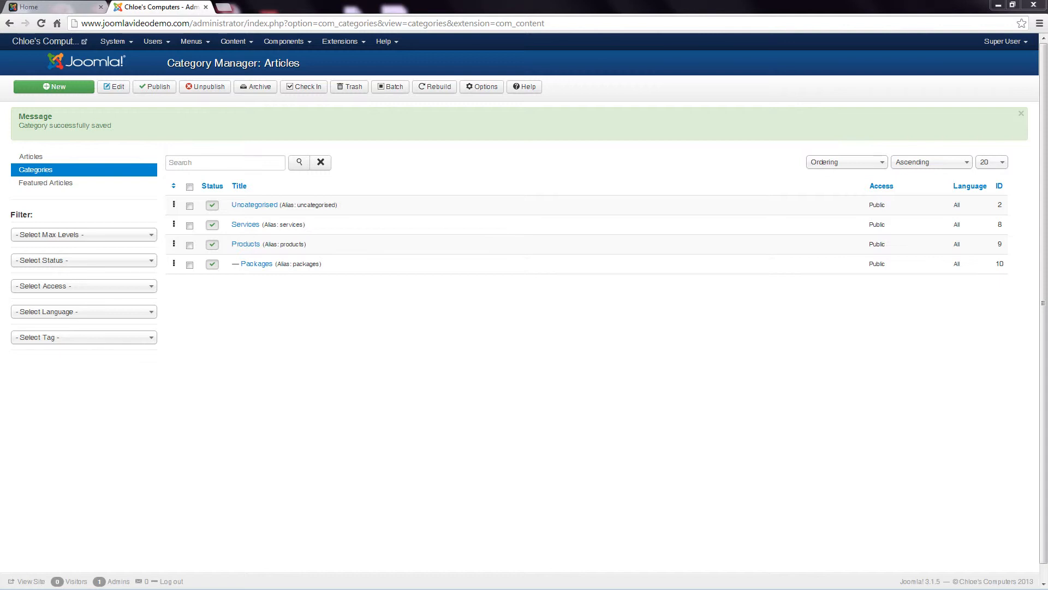
Create a category titled Peripherals under the Products parent, saving it and starting another new category.
{"action": "left_click", "coordinate": [54, 87]}
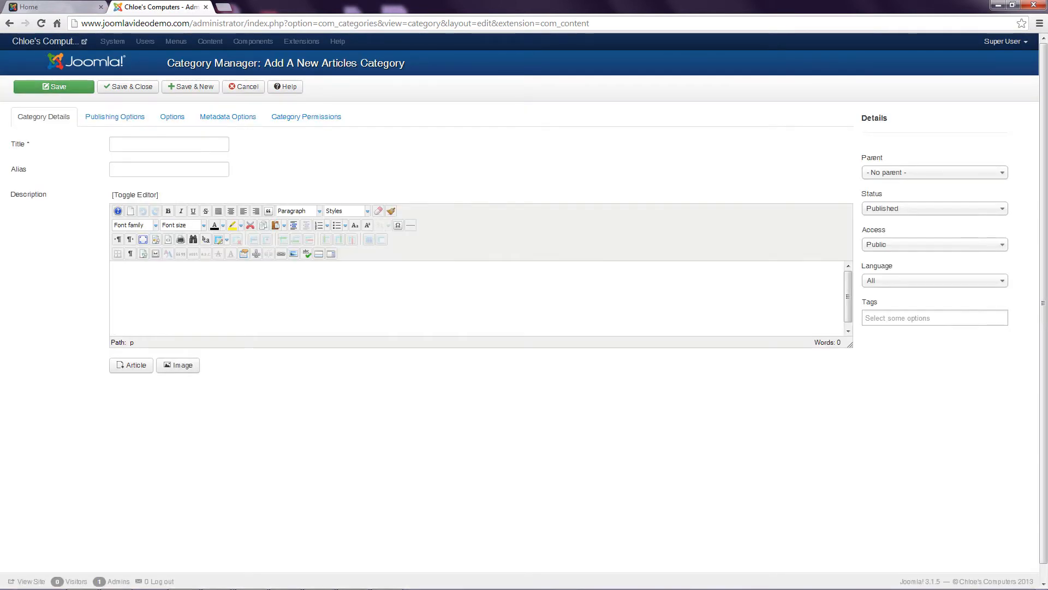
{"action": "left_click", "coordinate": [169, 144]}
{"action": "type", "text": "Pe"}
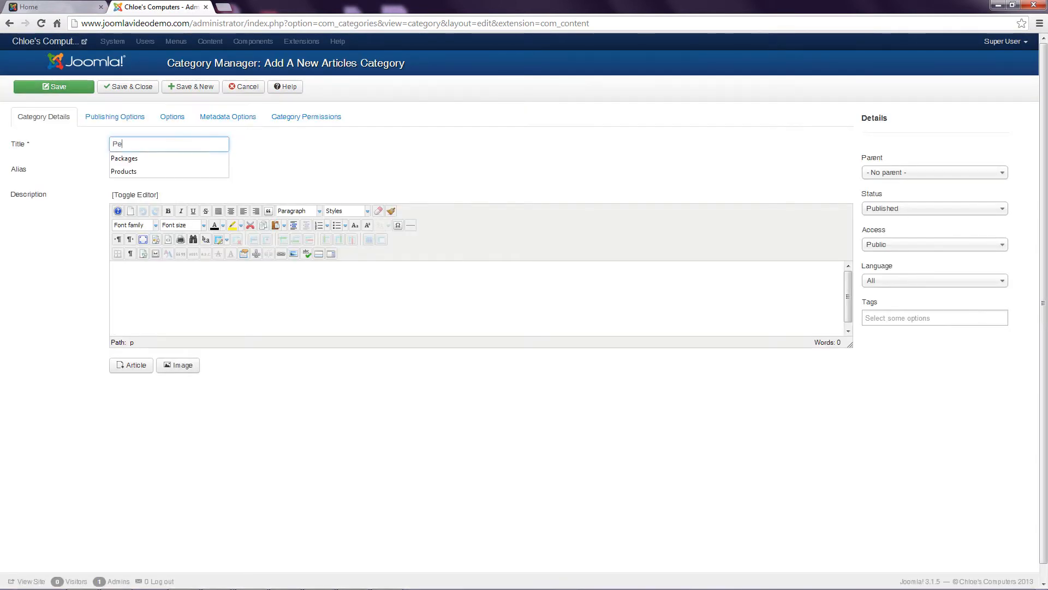
{"action": "type", "text": "ripherals"}
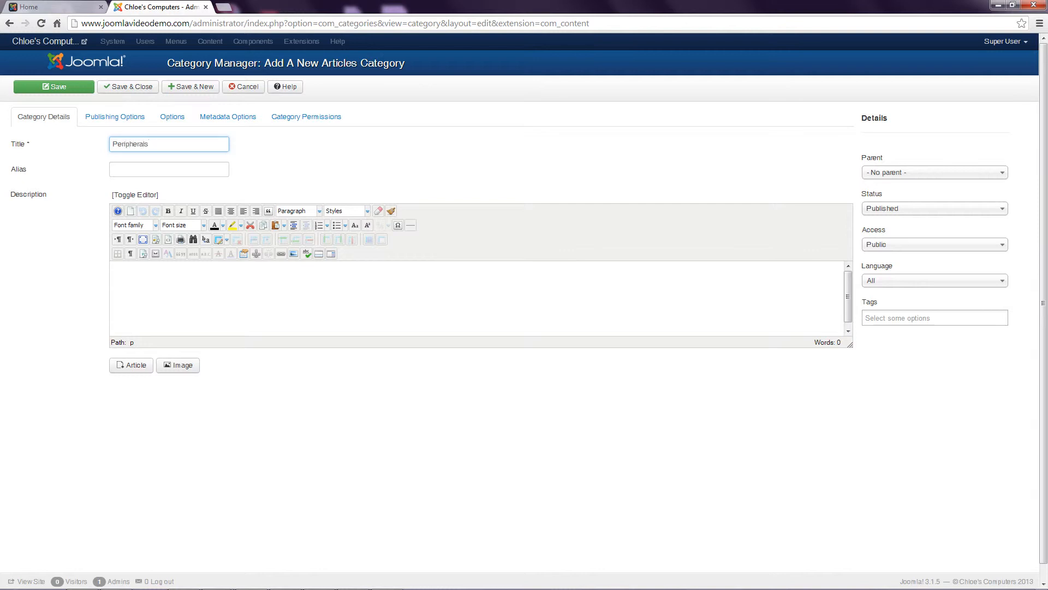
{"action": "left_click", "coordinate": [934, 172]}
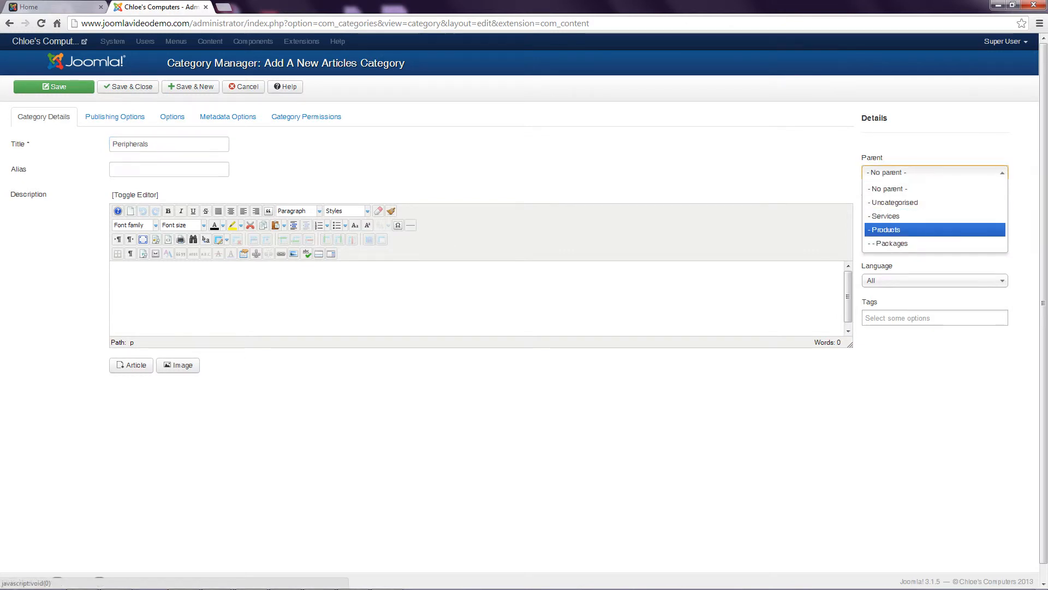
{"action": "left_click", "coordinate": [935, 229]}
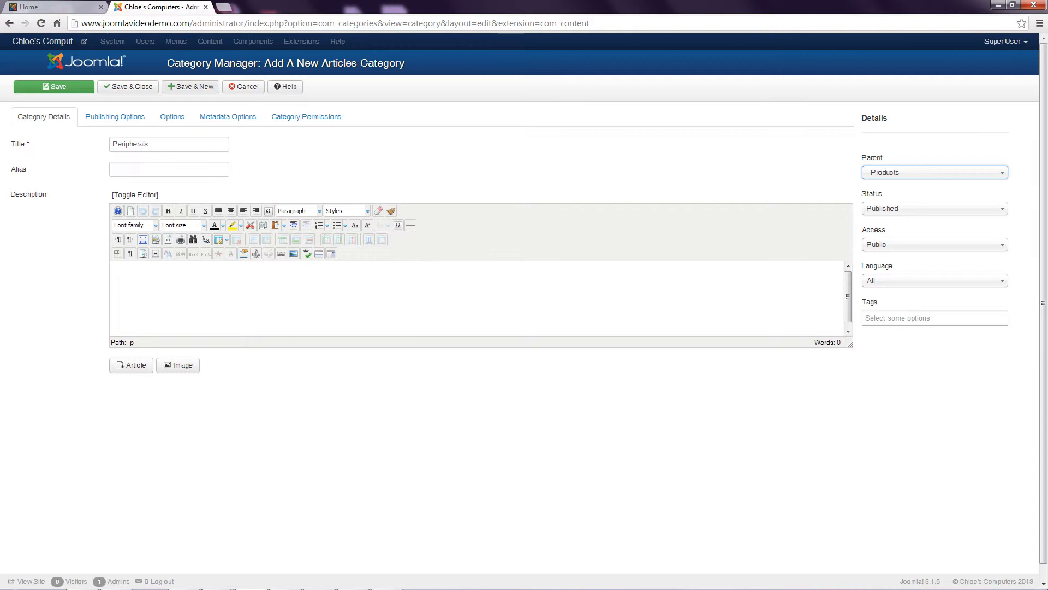
{"action": "left_click", "coordinate": [190, 86]}
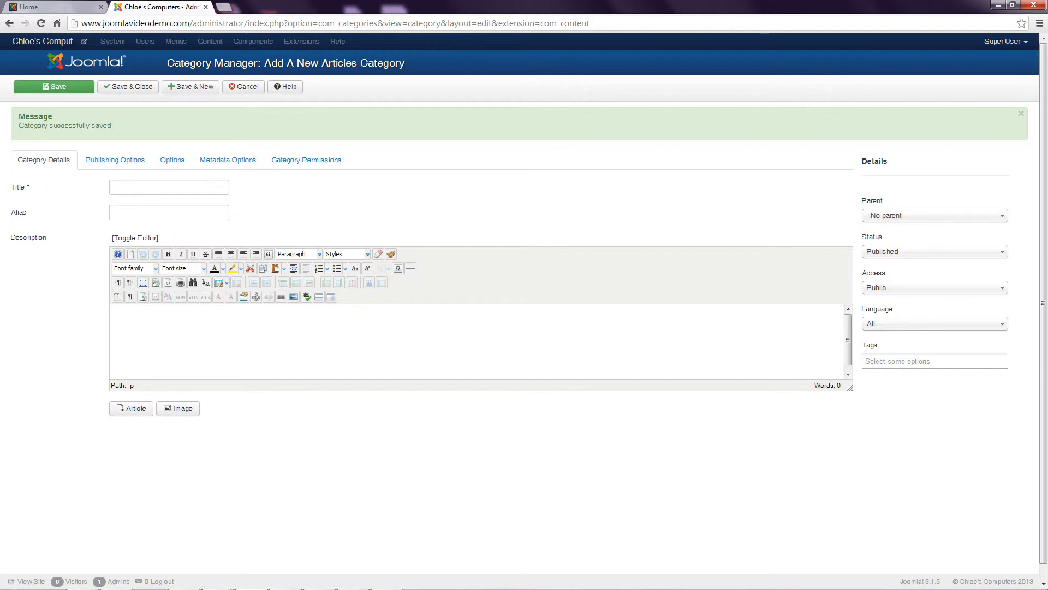
Title the new category Accessories, set its parent to Products, and save it with another blank category opened.
{"action": "left_click", "coordinate": [158, 188]}
{"action": "type", "text": "Accessories"}
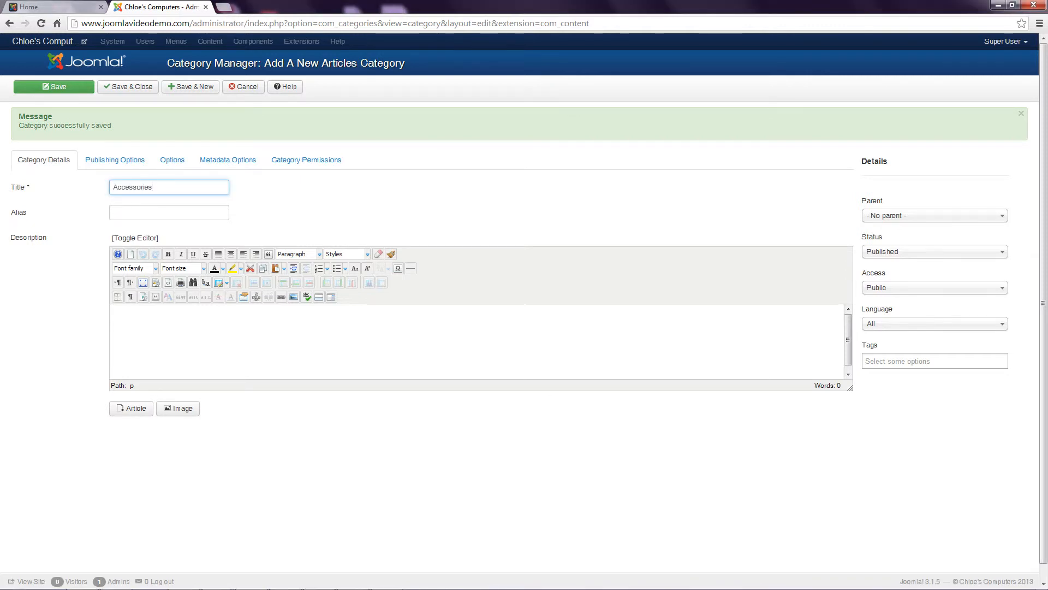
{"action": "left_click", "coordinate": [917, 216]}
{"action": "left_click", "coordinate": [906, 274]}
{"action": "left_click", "coordinate": [191, 87]}
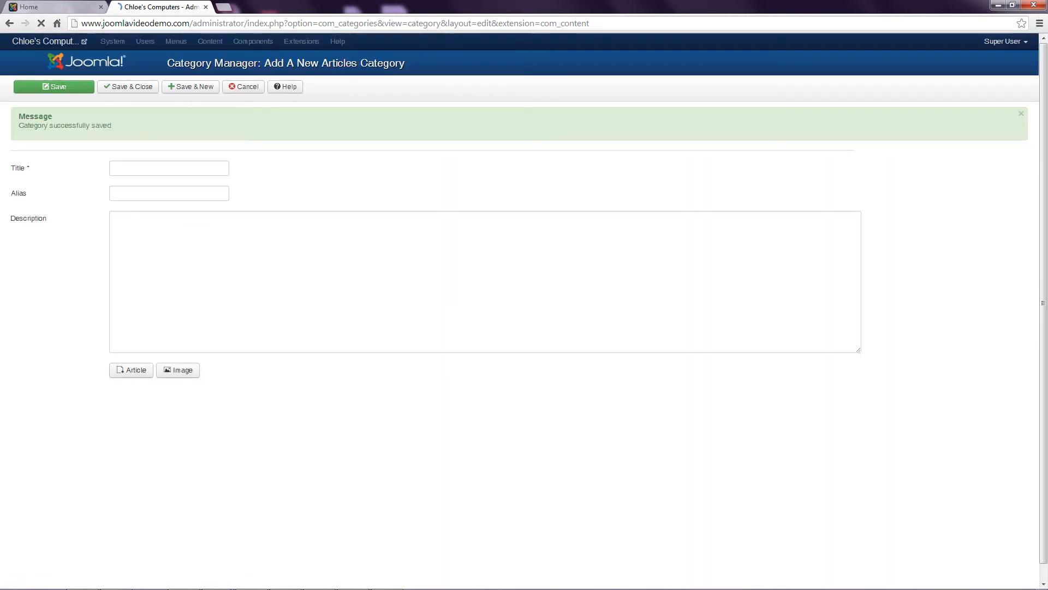
Add a What's New category under the Products parent, saving it and continuing to another new category.
{"action": "left_click", "coordinate": [44, 160]}
{"action": "left_click", "coordinate": [158, 187]}
{"action": "type", "text": "What's New"}
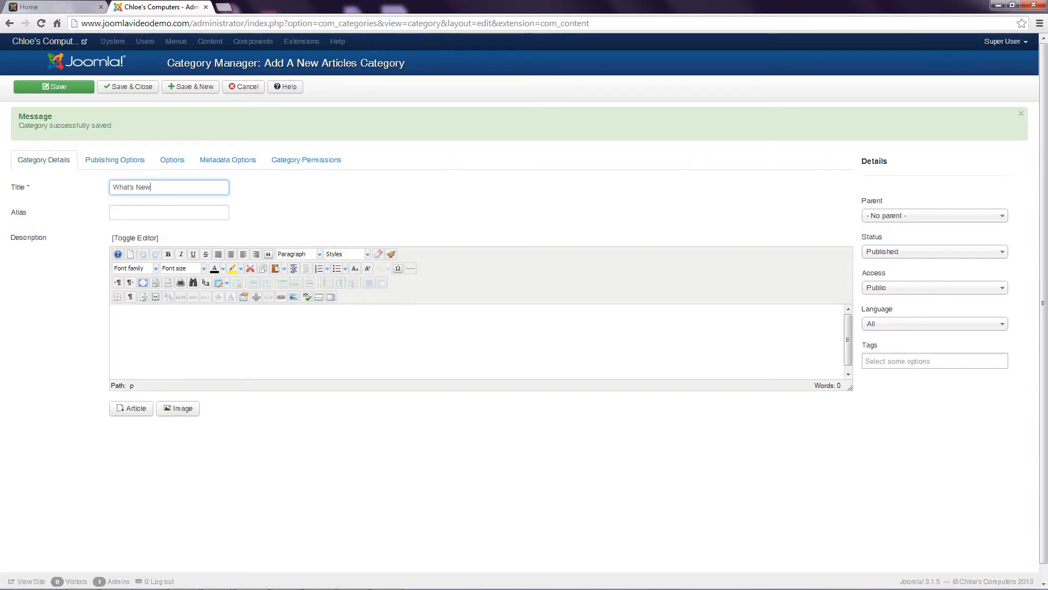
{"action": "left_click", "coordinate": [935, 216]}
{"action": "left_click", "coordinate": [906, 273]}
{"action": "left_click", "coordinate": [190, 87]}
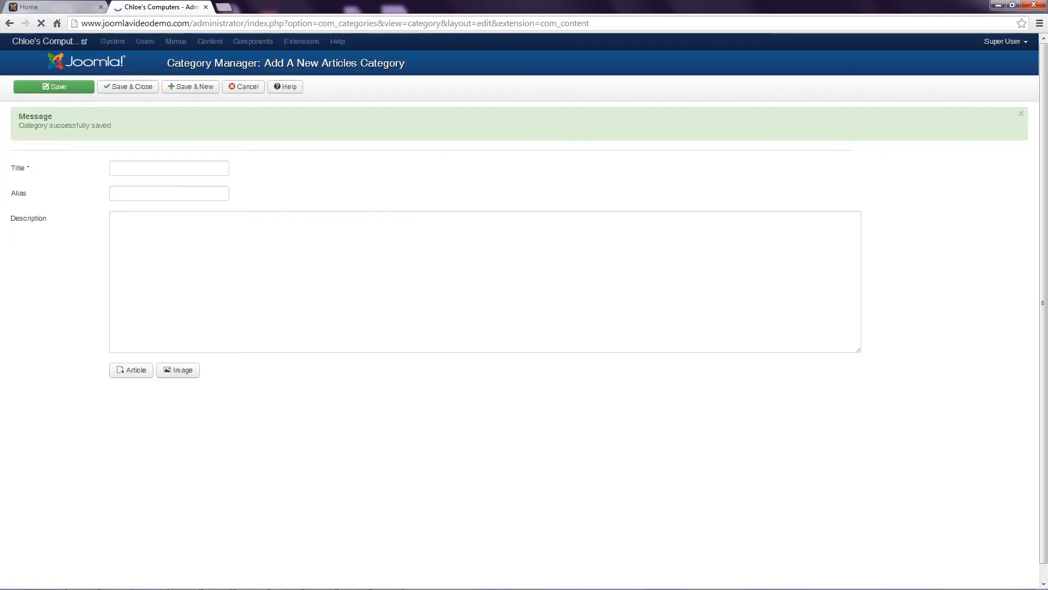
Add a Specials category under the Products parent and save it, continuing to another new category.
{"action": "left_click", "coordinate": [164, 187]}
{"action": "type", "text": "Specials"}
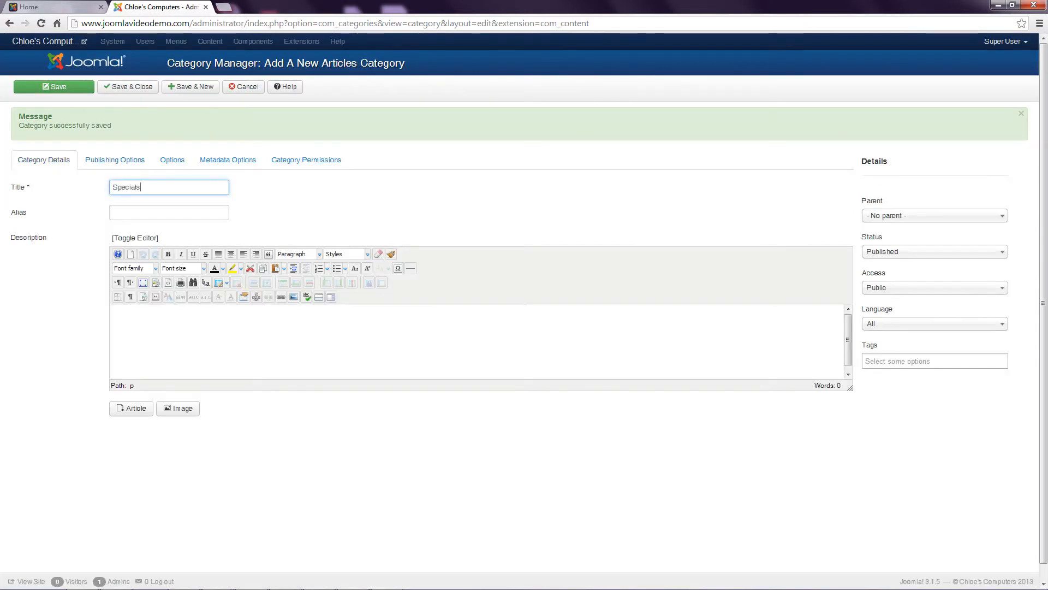
{"action": "left_click", "coordinate": [934, 216]}
{"action": "left_click", "coordinate": [906, 273]}
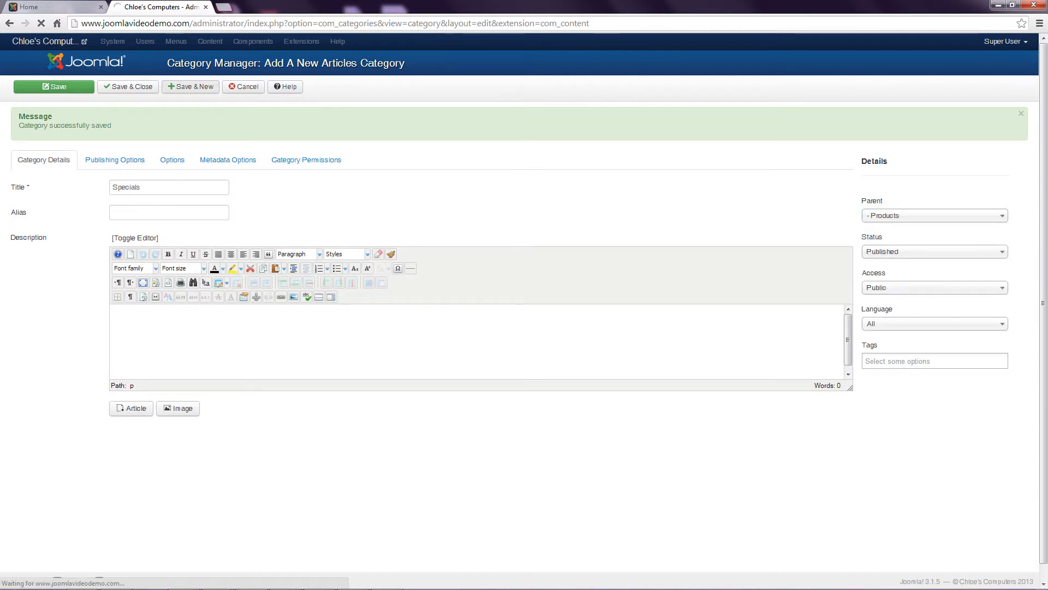
Try to save a new category titled Services with no parent.
{"action": "left_click", "coordinate": [43, 160]}
{"action": "left_click", "coordinate": [169, 188]}
{"action": "type", "text": "Services"}
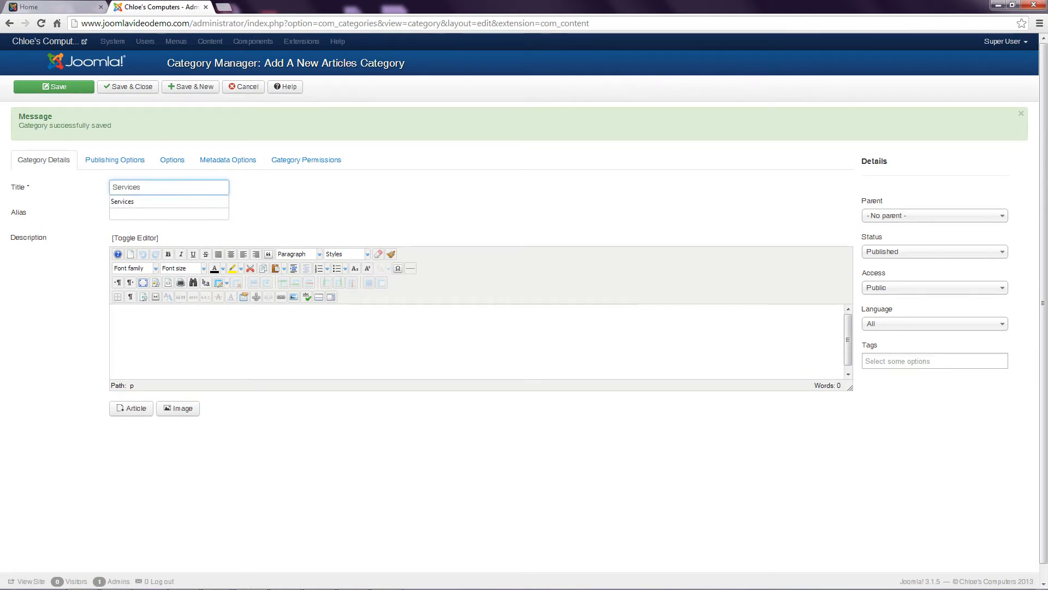
{"action": "left_click", "coordinate": [191, 87]}
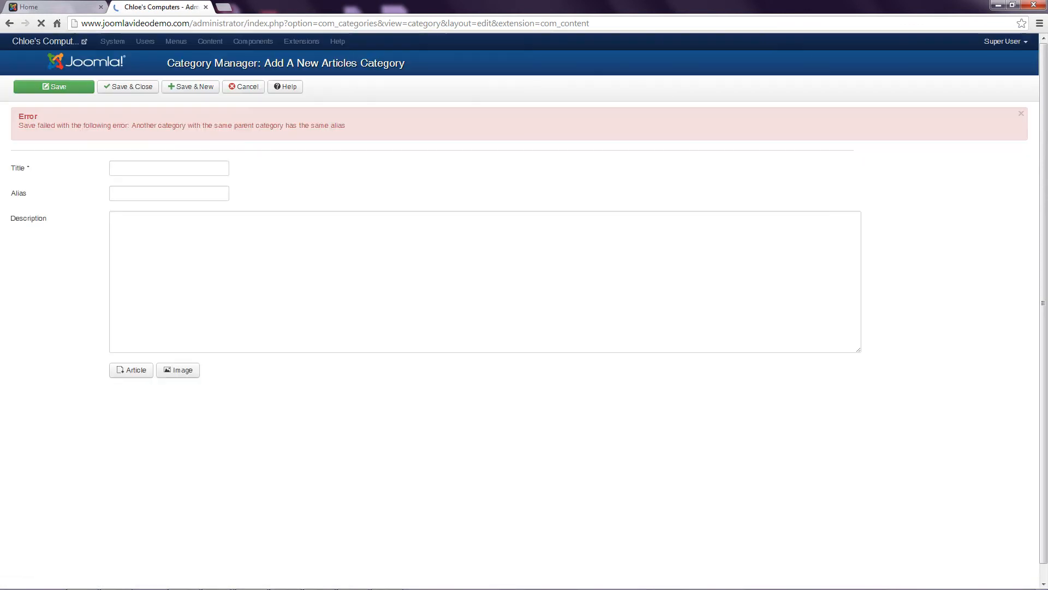
Add a top-level category titled Blog and save it, continuing to another new category.
{"action": "left_click", "coordinate": [169, 187]}
{"action": "type", "text": "Blog"}
{"action": "left_click", "coordinate": [191, 86]}
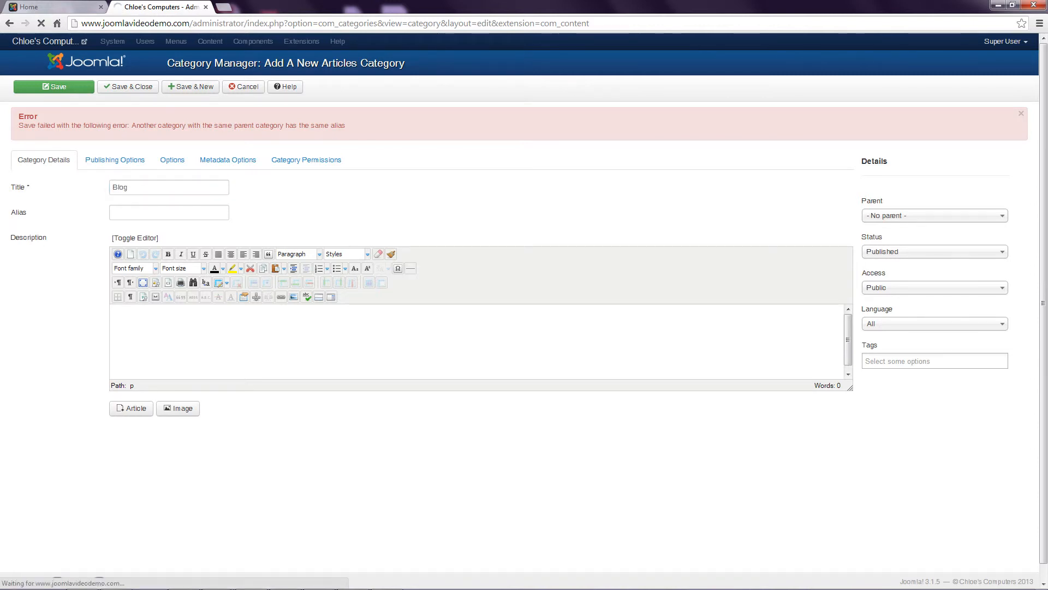
Add a top-level category titled Newsletter and save it, continuing to another new category.
{"action": "left_click", "coordinate": [169, 187]}
{"action": "type", "text": "Newsletter"}
{"action": "left_click", "coordinate": [191, 87]}
Add a top-level category titled About and save it, continuing to another new category.
{"action": "left_click", "coordinate": [144, 187]}
{"action": "type", "text": "About"}
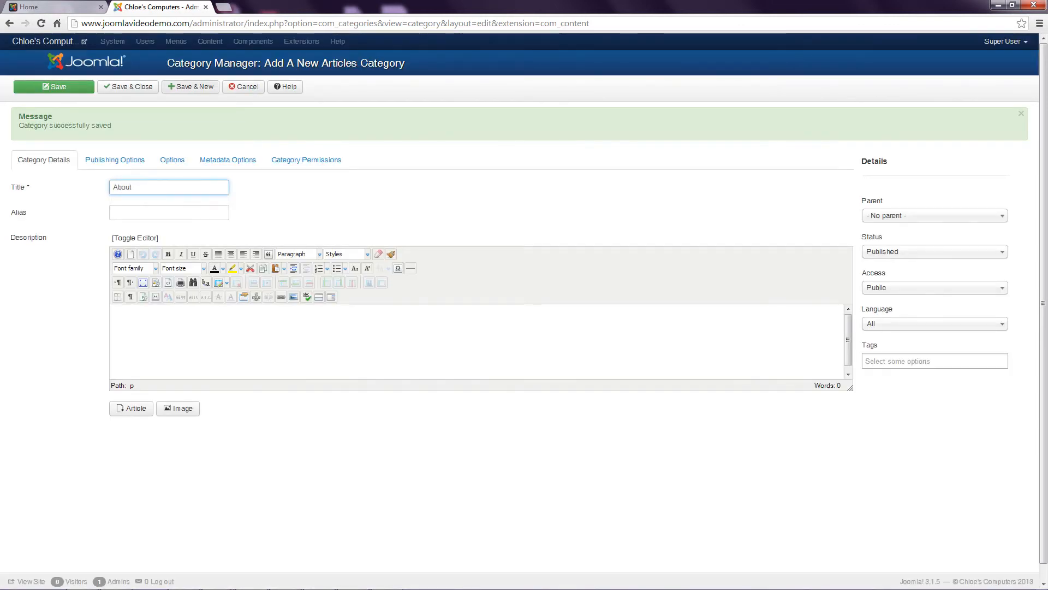
{"action": "left_click", "coordinate": [191, 86]}
Add a Staff category with About as its parent and save it, continuing to another new category.
{"action": "left_click", "coordinate": [150, 187]}
{"action": "type", "text": "Staff"}
{"action": "left_click", "coordinate": [977, 216]}
{"action": "left_click_drag", "start_coordinate": [1001, 284], "coordinate": [1001, 308]}
{"action": "left_click", "coordinate": [928, 366]}
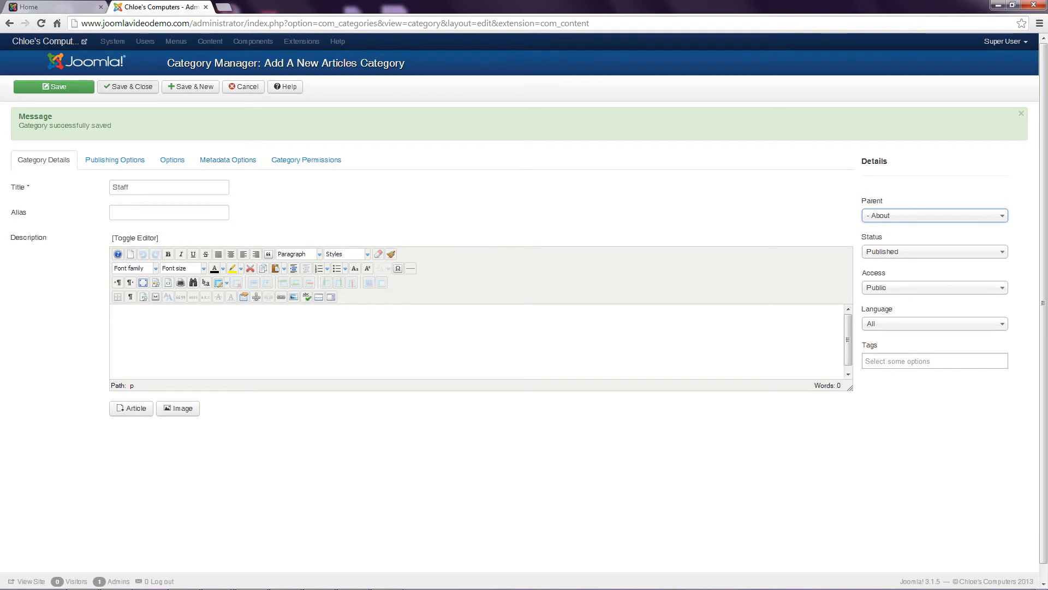
{"action": "left_click", "coordinate": [190, 86]}
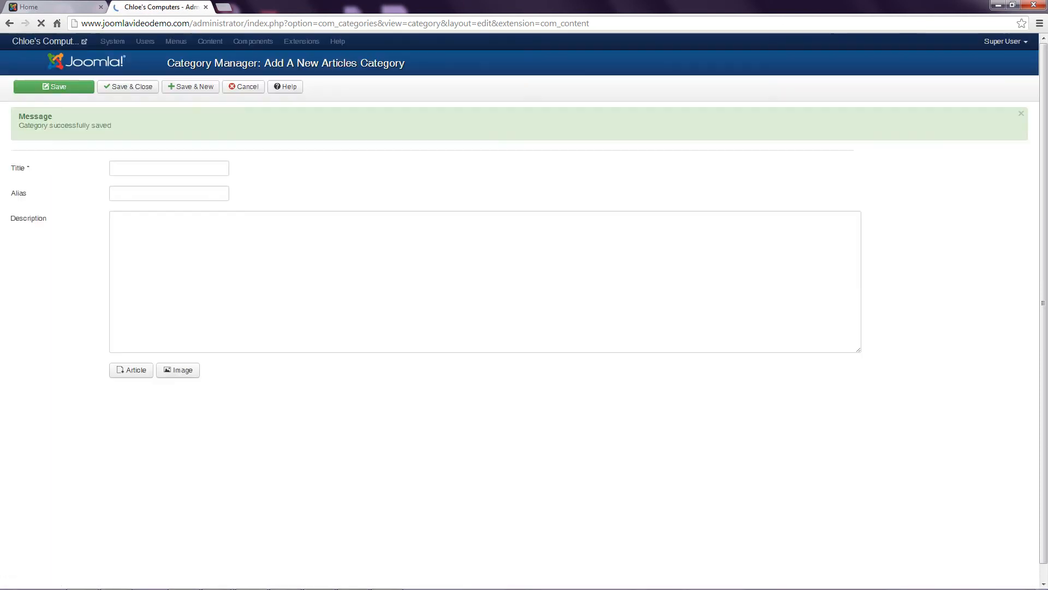
Add an FAQs category with About as its parent and save it, continuing to another new category.
{"action": "left_click", "coordinate": [169, 188]}
{"action": "type", "text": "FAQs"}
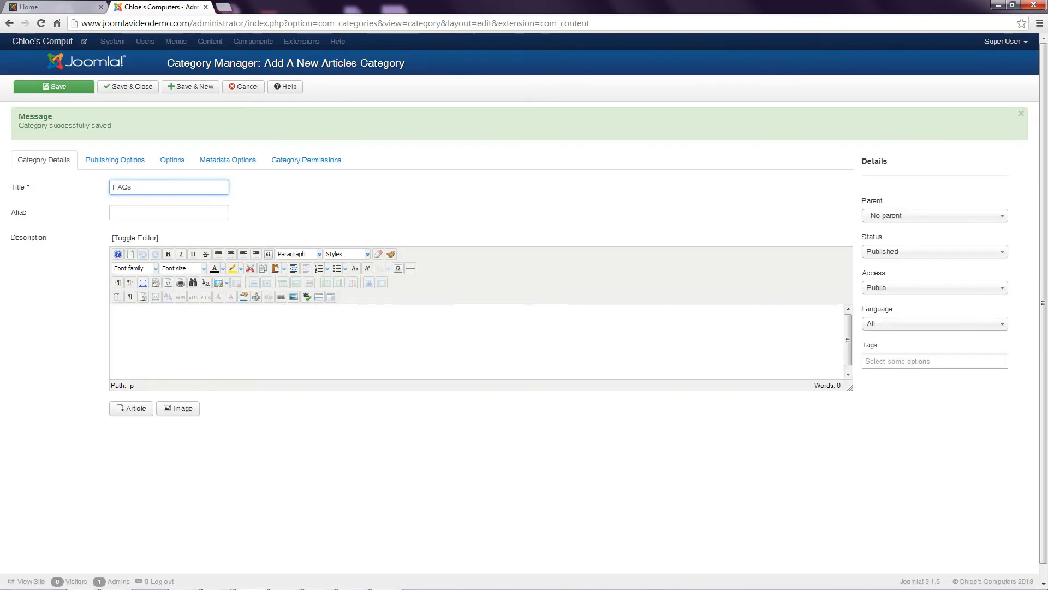
{"action": "left_click", "coordinate": [955, 216]}
{"action": "left_click_drag", "start_coordinate": [1001, 303], "coordinate": [1001, 309]}
{"action": "scroll", "coordinate": [896, 346], "scroll_direction": "down", "scroll_amount": 3}
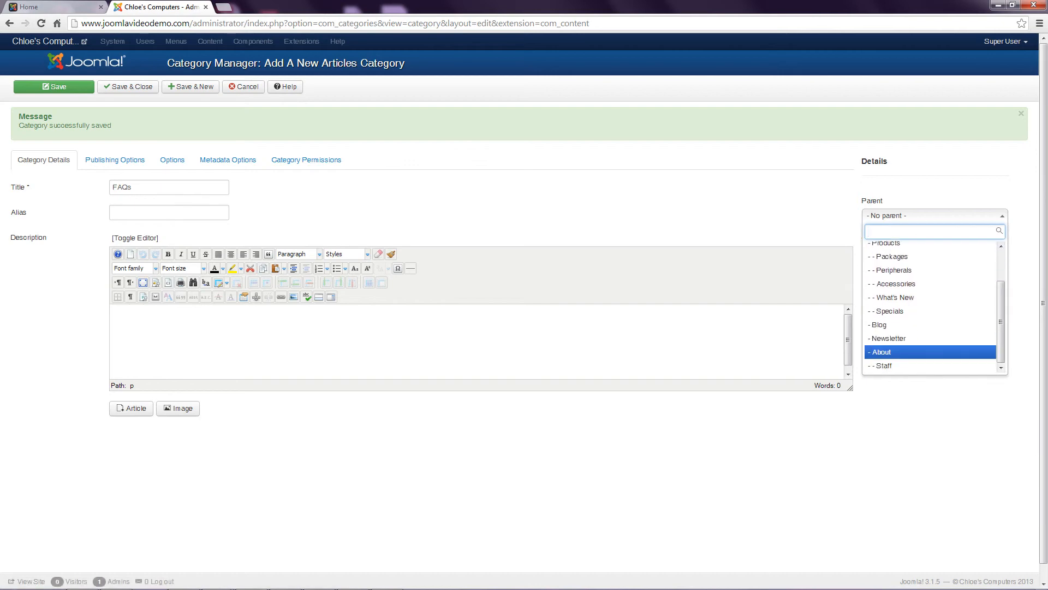
{"action": "left_click", "coordinate": [896, 347]}
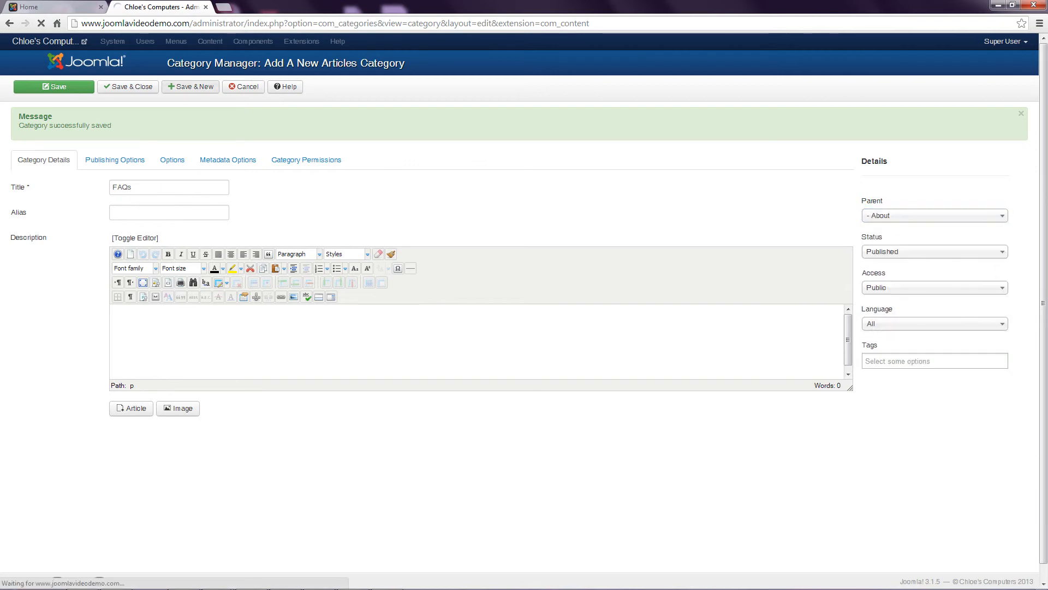
Add a Find Us category with About as its parent, then save and close it.
{"action": "type", "text": "Find Us"}
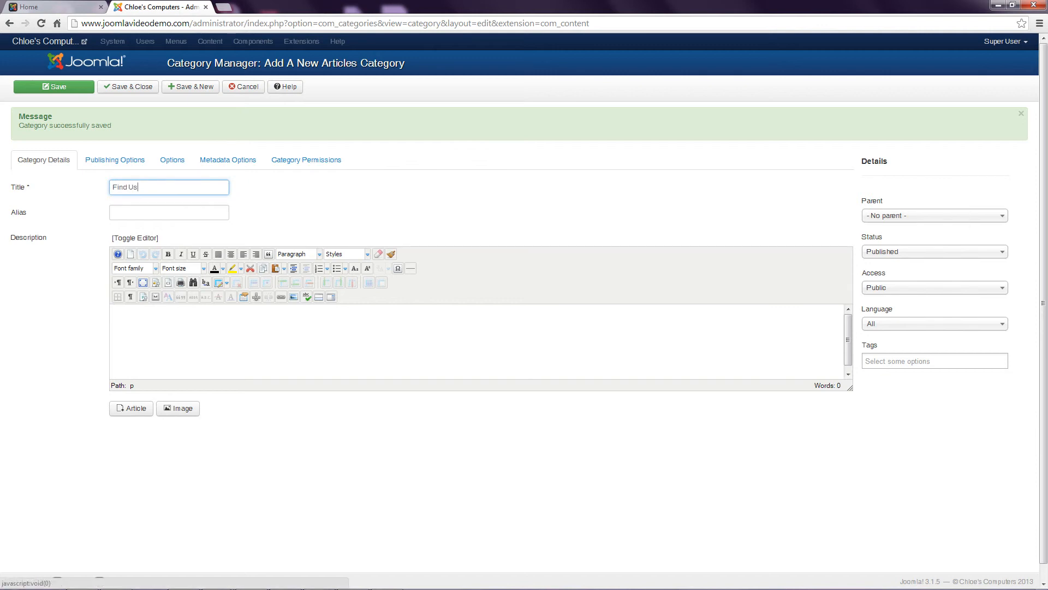
{"action": "left_click", "coordinate": [934, 216]}
{"action": "left_click_drag", "start_coordinate": [1001, 286], "coordinate": [1000, 323]}
{"action": "left_click", "coordinate": [928, 339]}
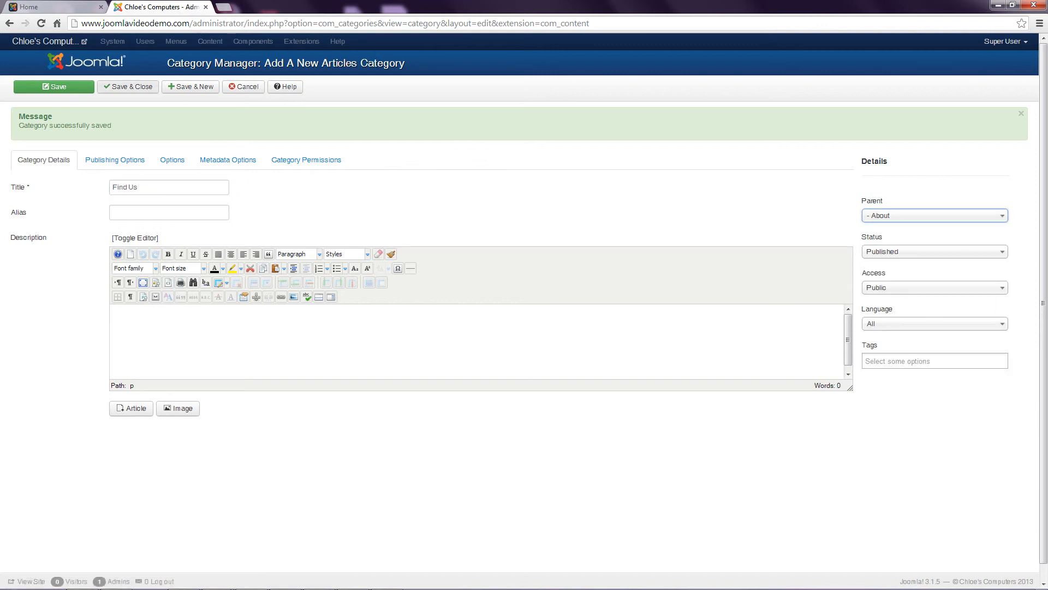
{"action": "left_click", "coordinate": [128, 87]}
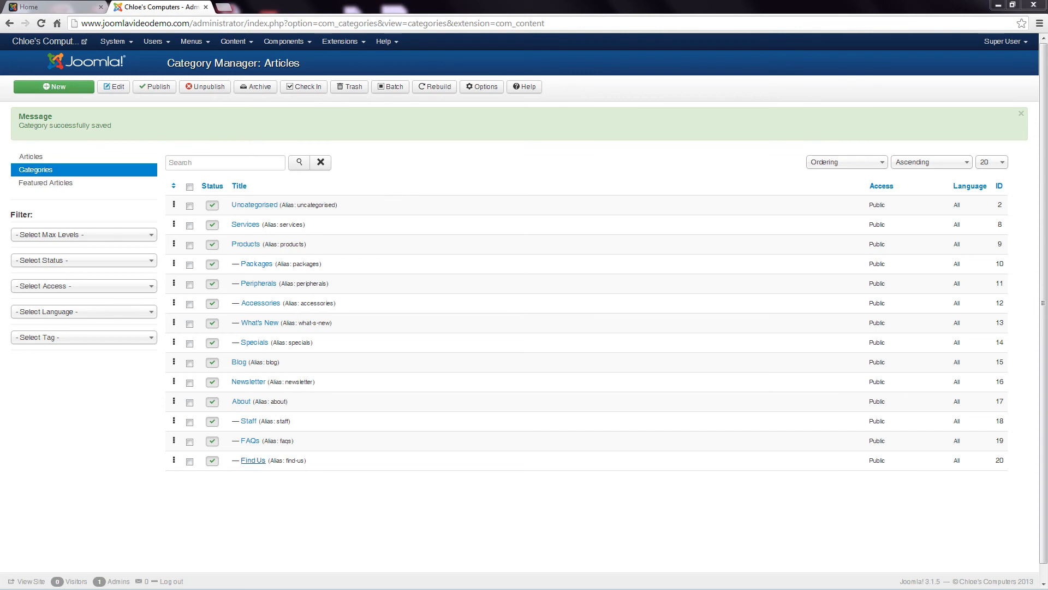
Open the Find Us category from the list to review its edit form, then close it without editing.
{"action": "left_click", "coordinate": [253, 461]}
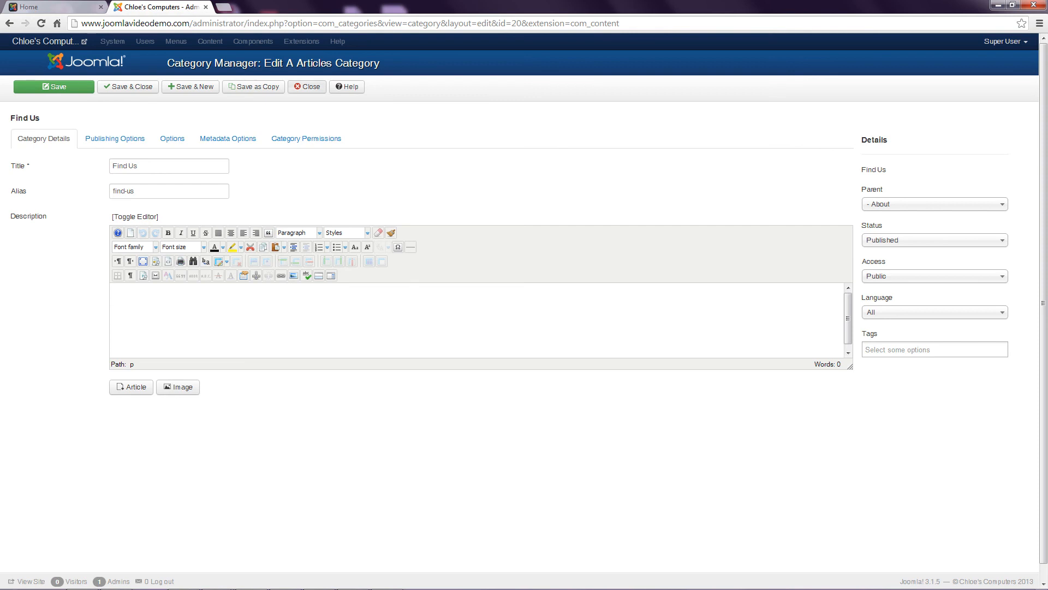
{"action": "left_click", "coordinate": [307, 87]}
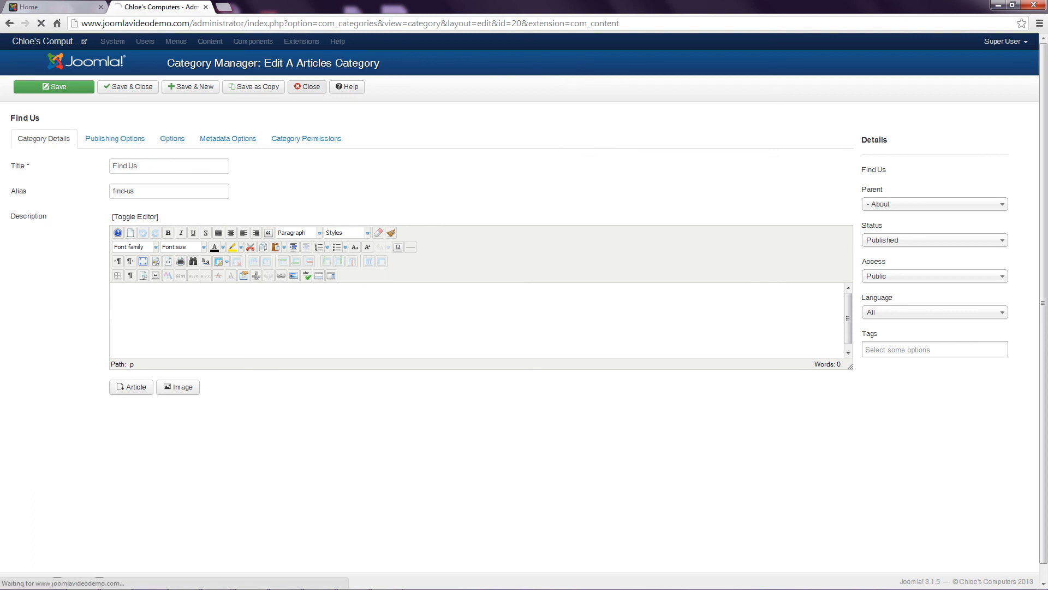